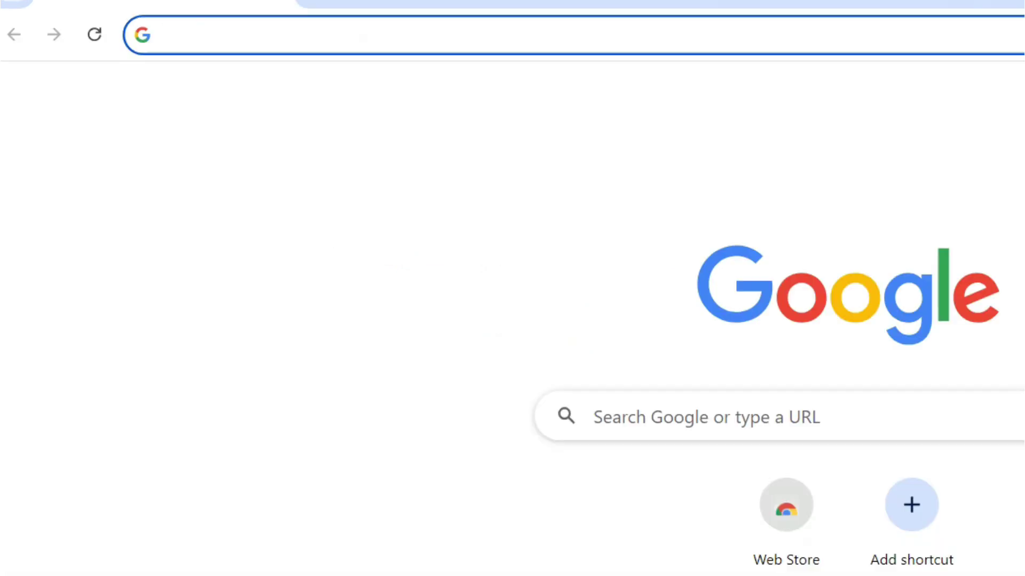
Open the Roku USB Update page at tvupdate.roku.com.
type("tv")
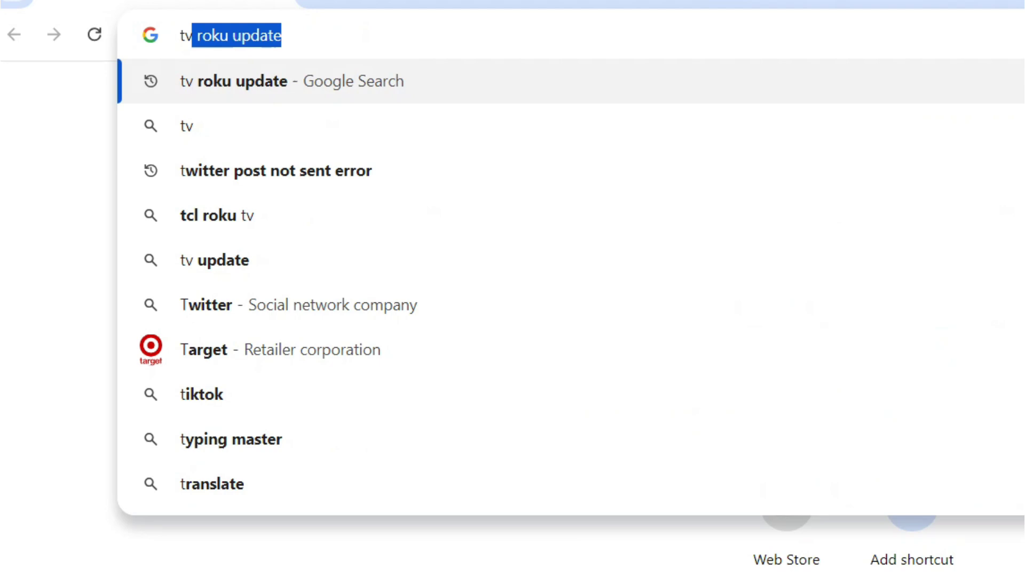
type("up")
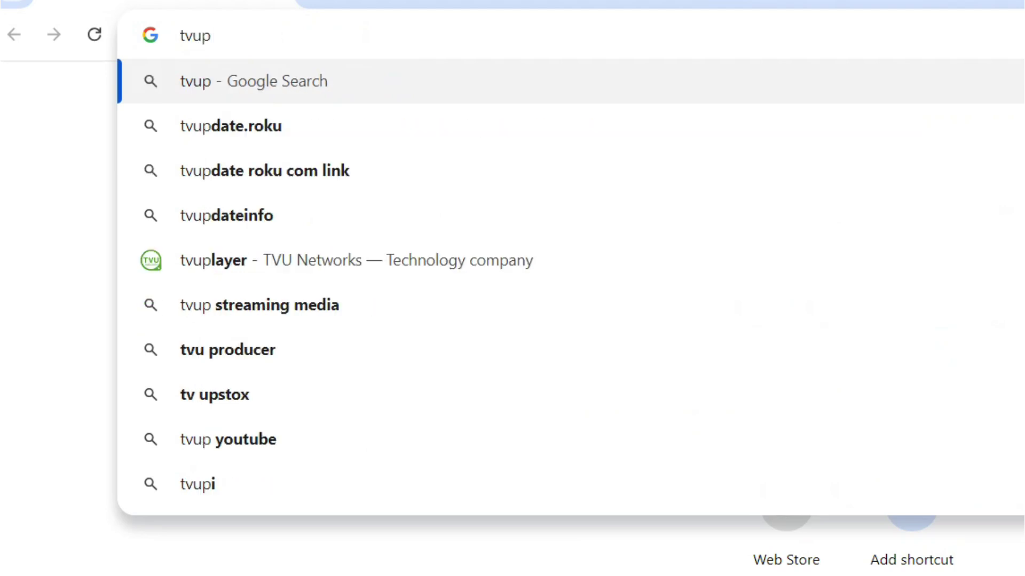
type("date")
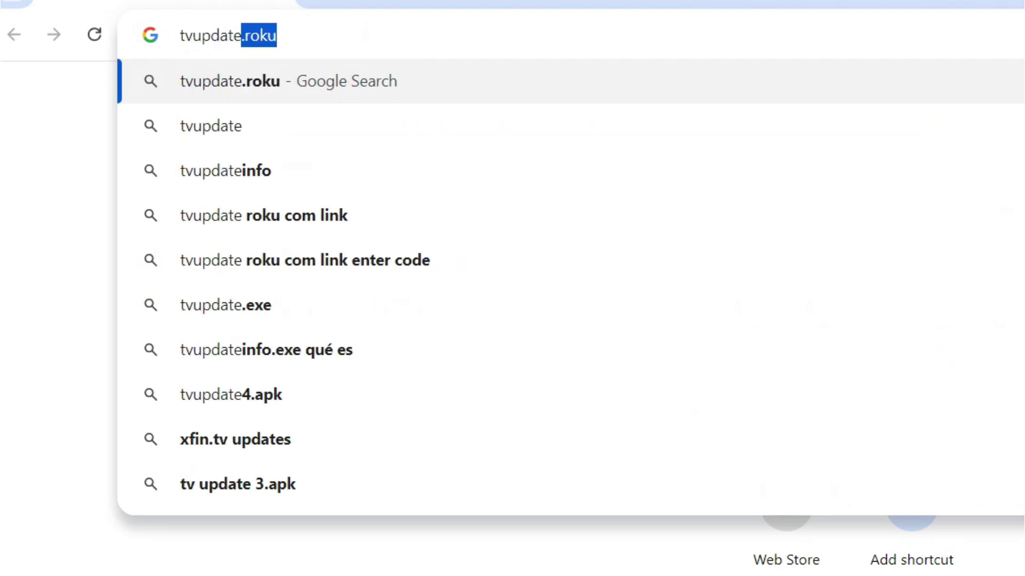
type(".roku")
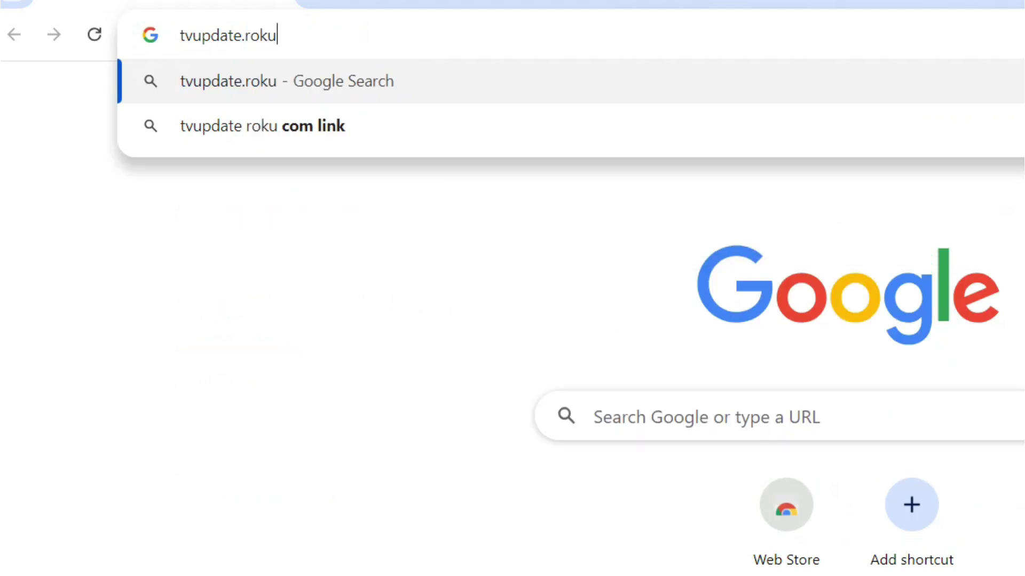
key("Return")
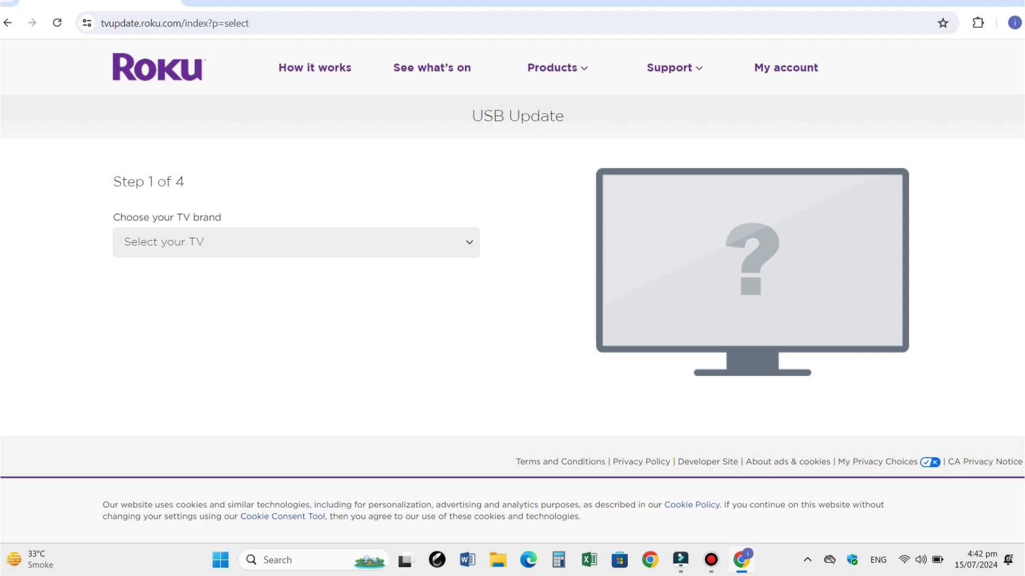
Choose TCL as the TV brand for the USB update.
left_click(296, 242)
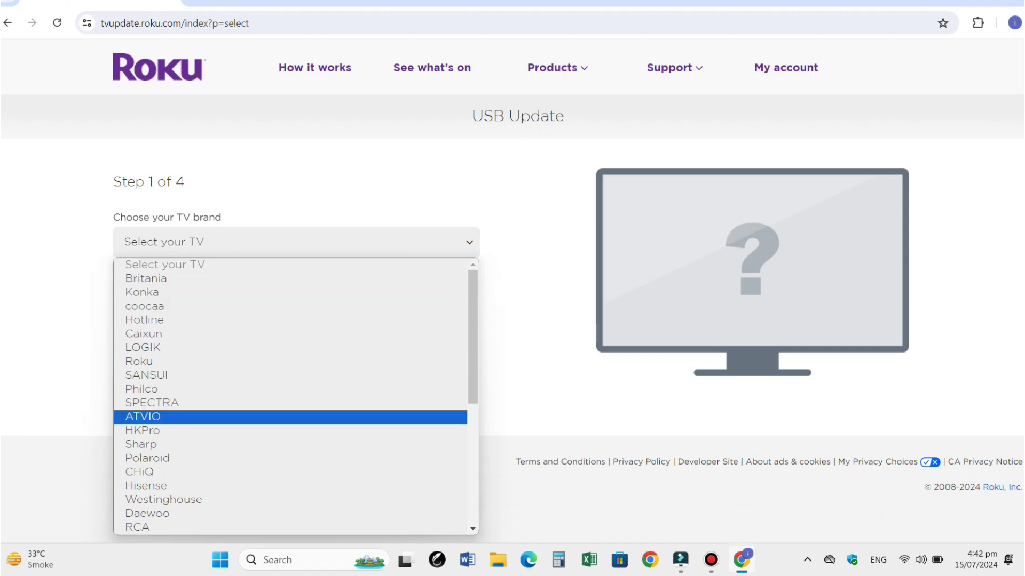
scroll(297, 395, "down", 5)
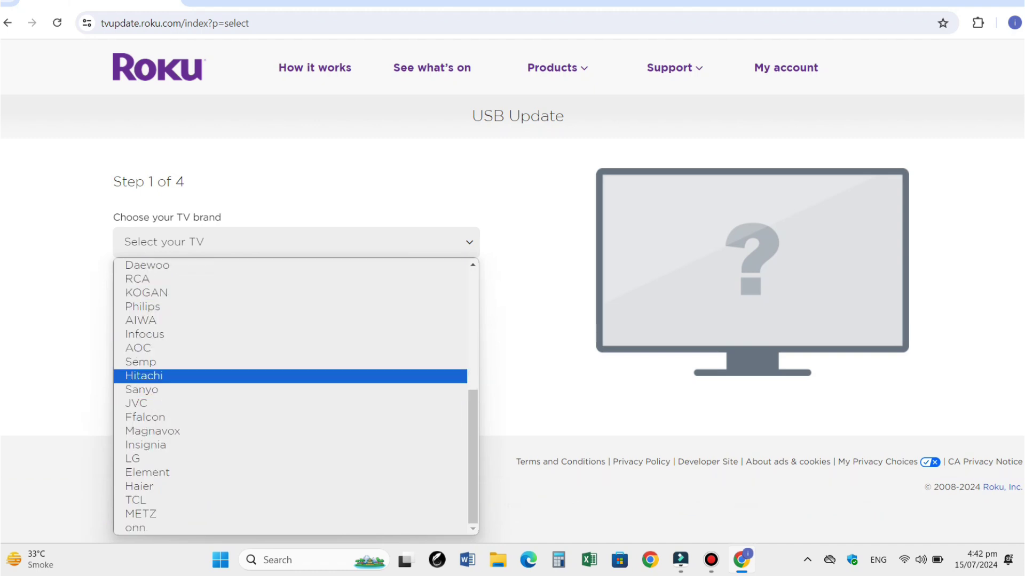
scroll(296, 395, "up", 2)
scroll(297, 395, "down", 2)
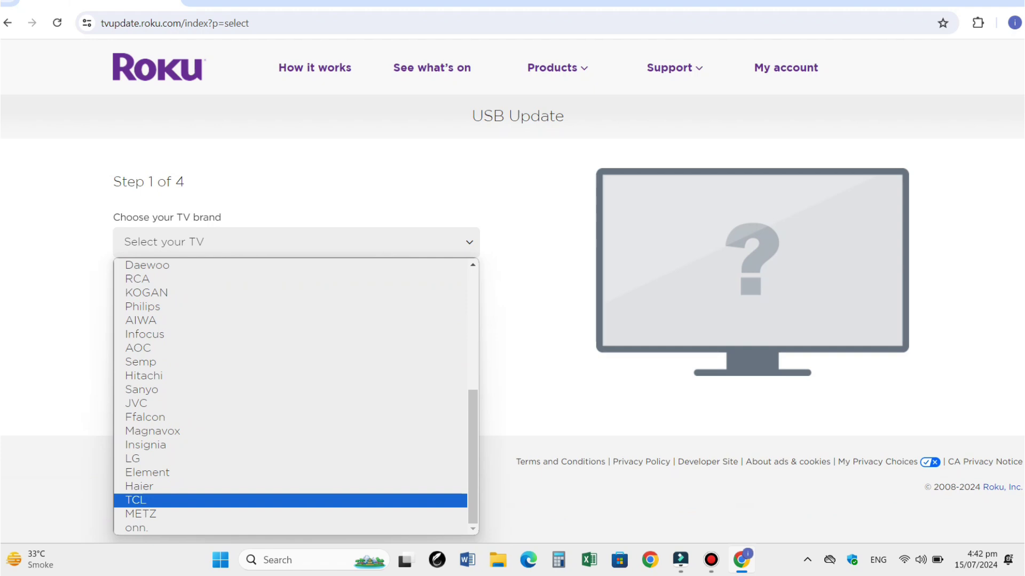
left_click(295, 500)
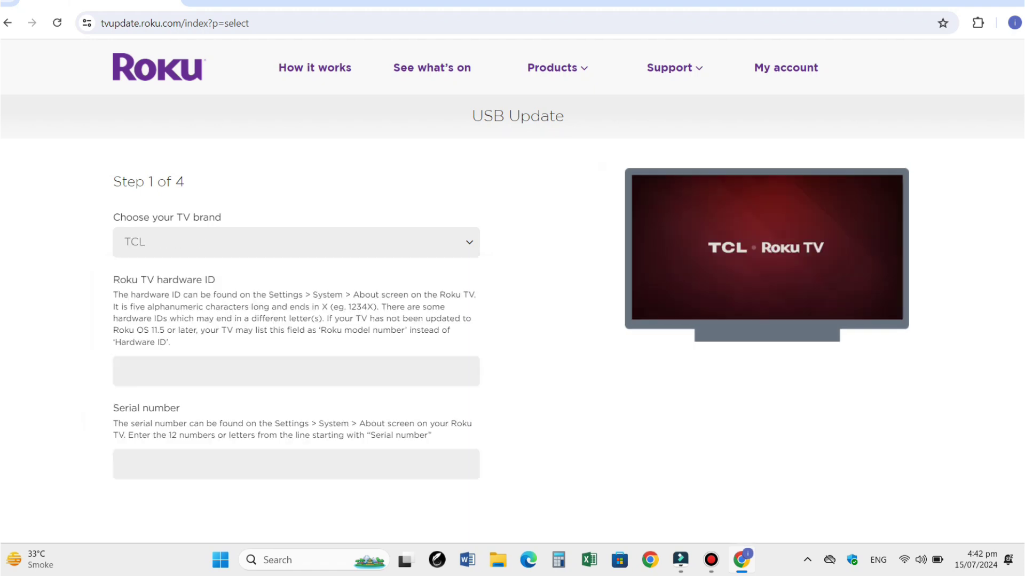
Enter the Roku TV hardware ID 6104x and the TV's serial number, and submit them.
scroll(512, 267, "down", 3)
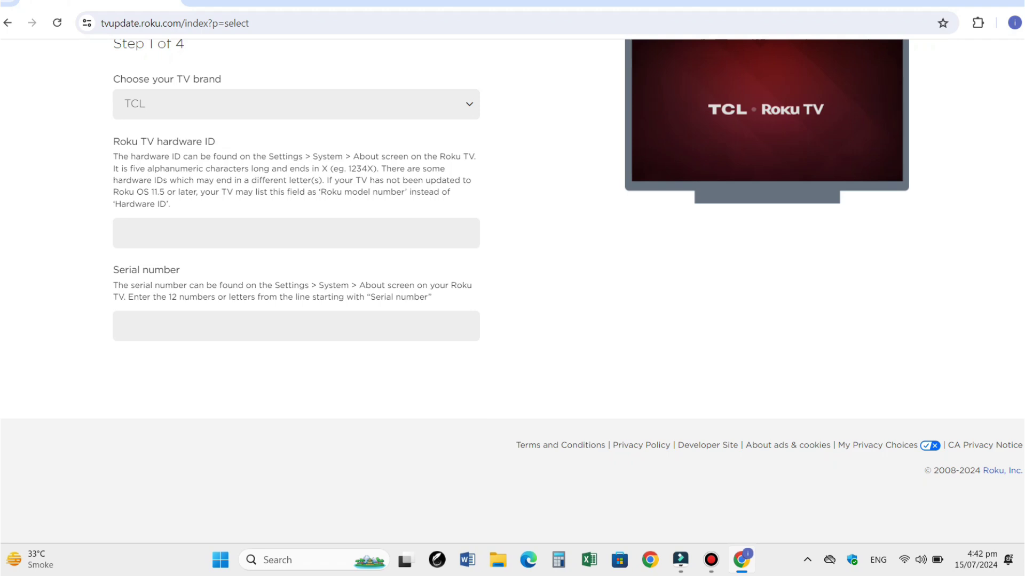
left_click(128, 232)
type("61")
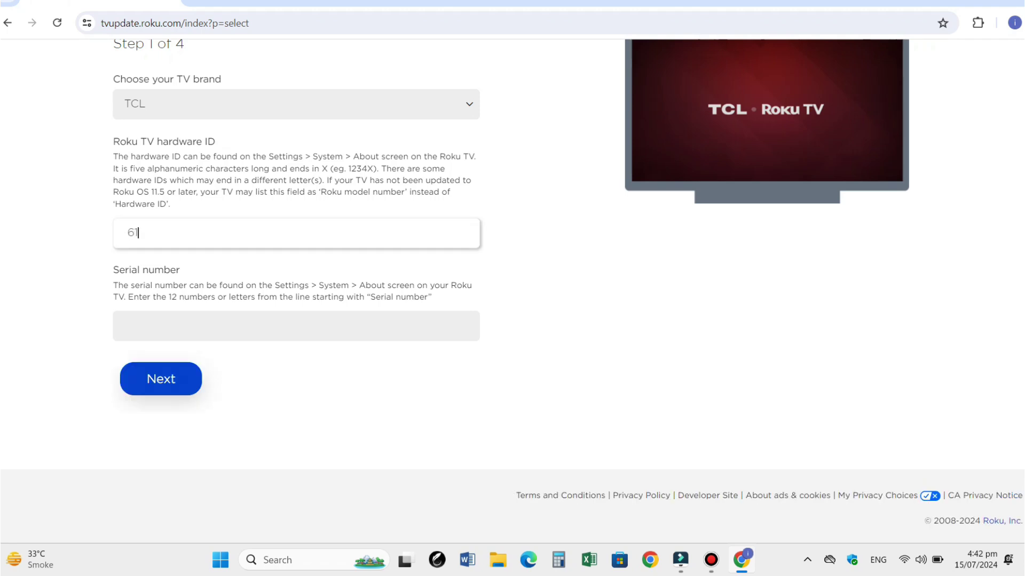
type("04x")
left_click(128, 325)
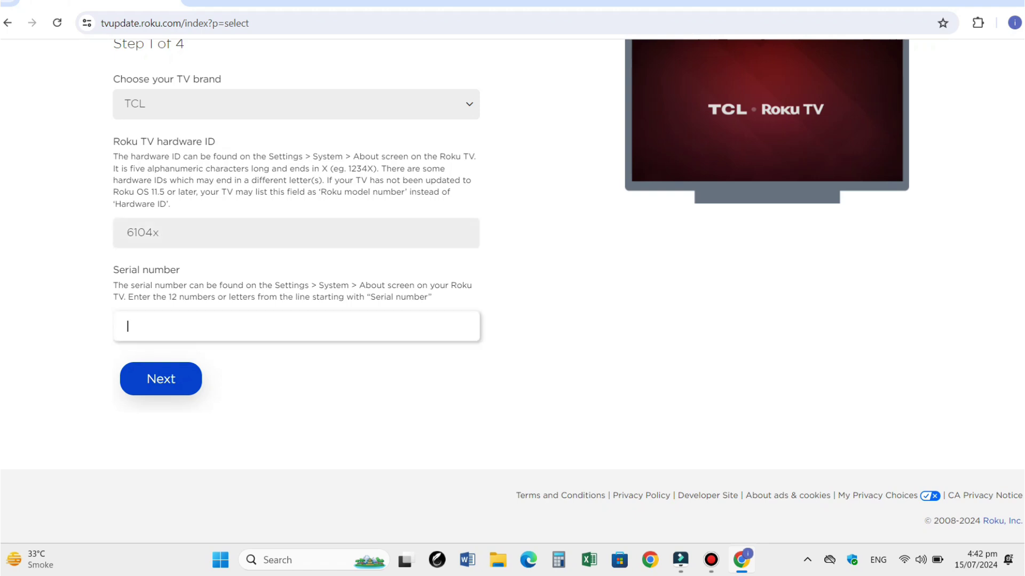
type("012345678910")
key("Return")
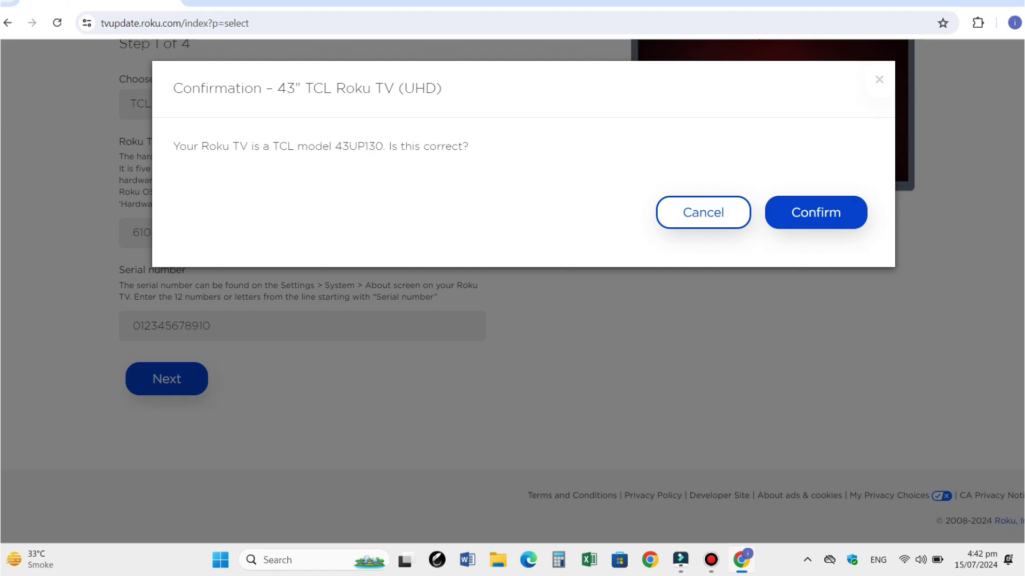
Confirm the identified TCL model and download the latest TV software.
left_click(815, 213)
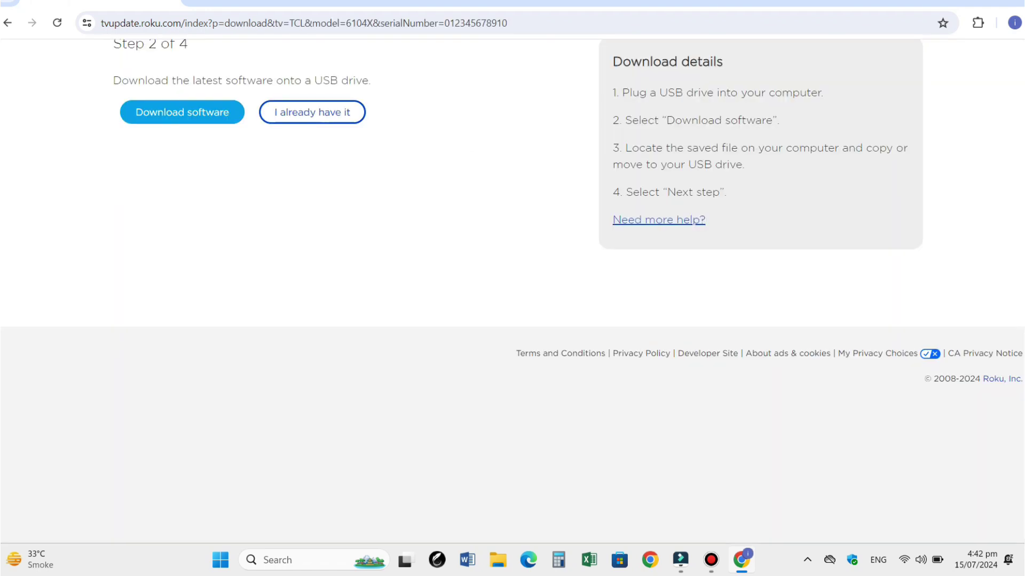
scroll(512, 241, "up", 3)
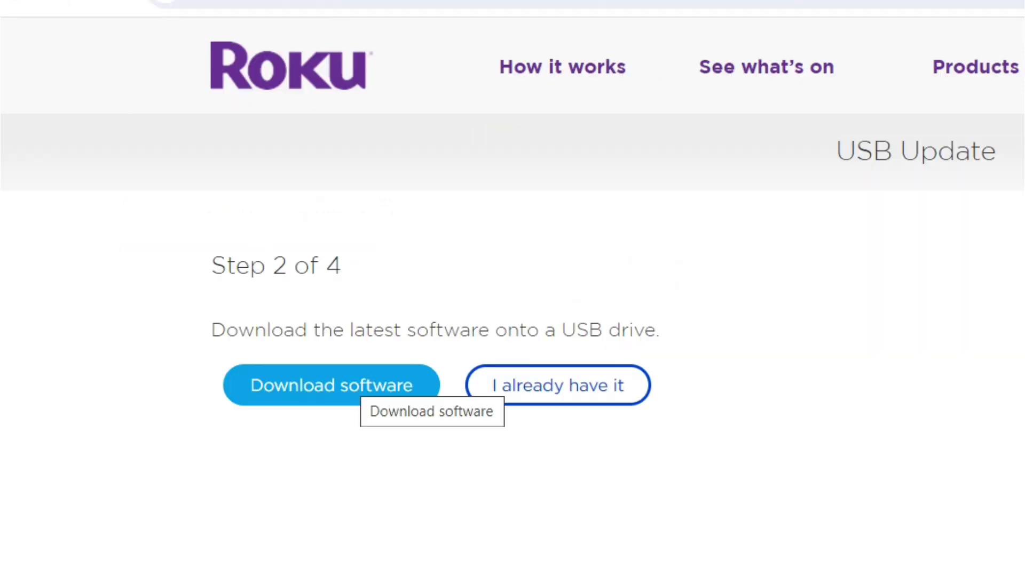
left_click(363, 385)
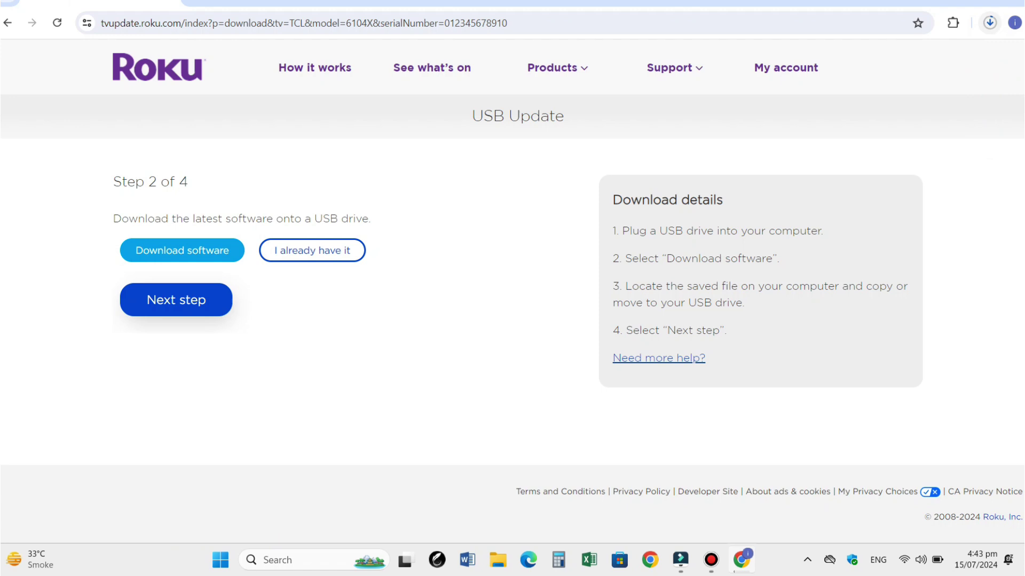
Copy the downloaded update.roku file from the Downloads folder in File Explorer.
left_click(990, 22)
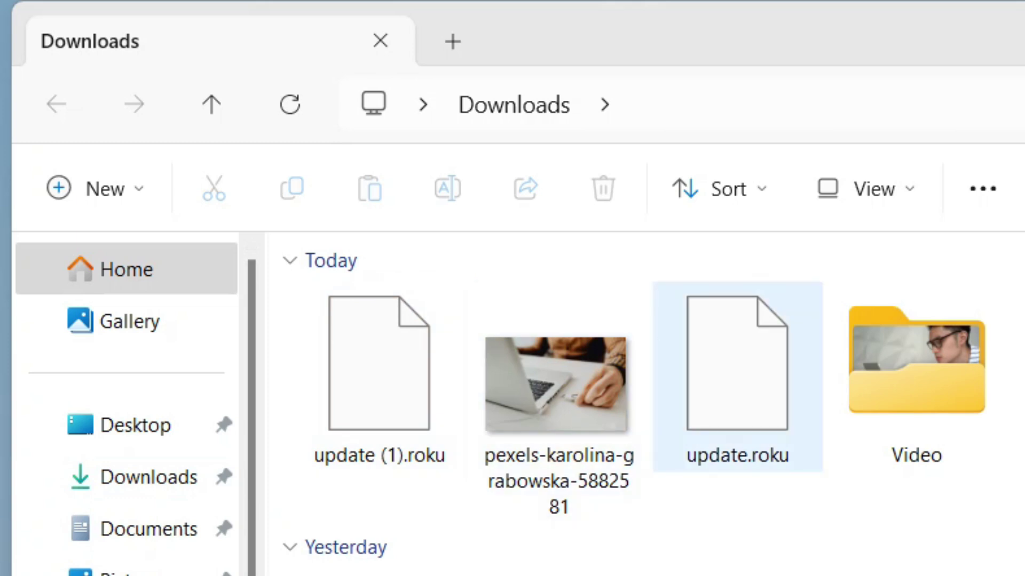
left_click(737, 374)
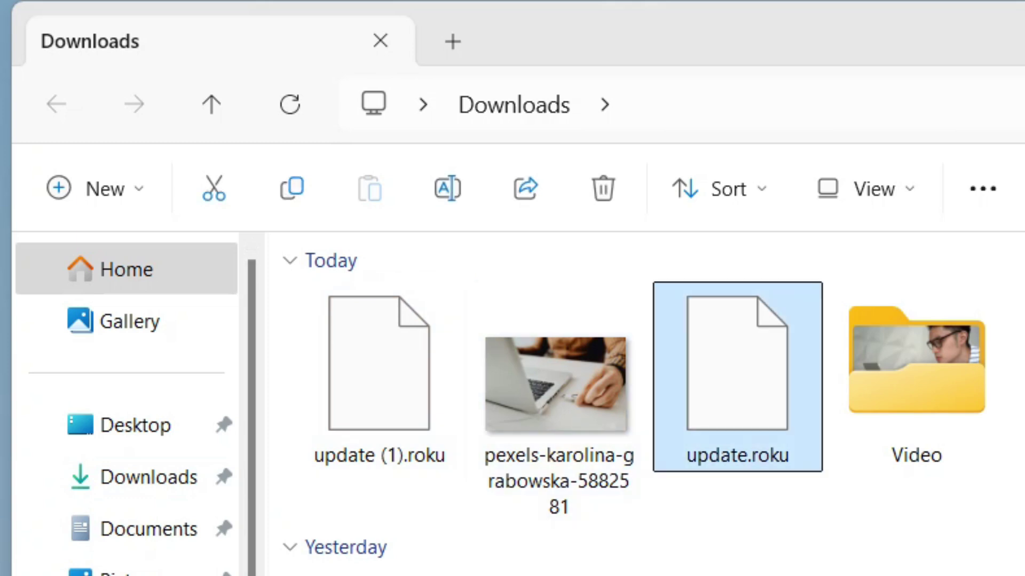
key("shift+F10")
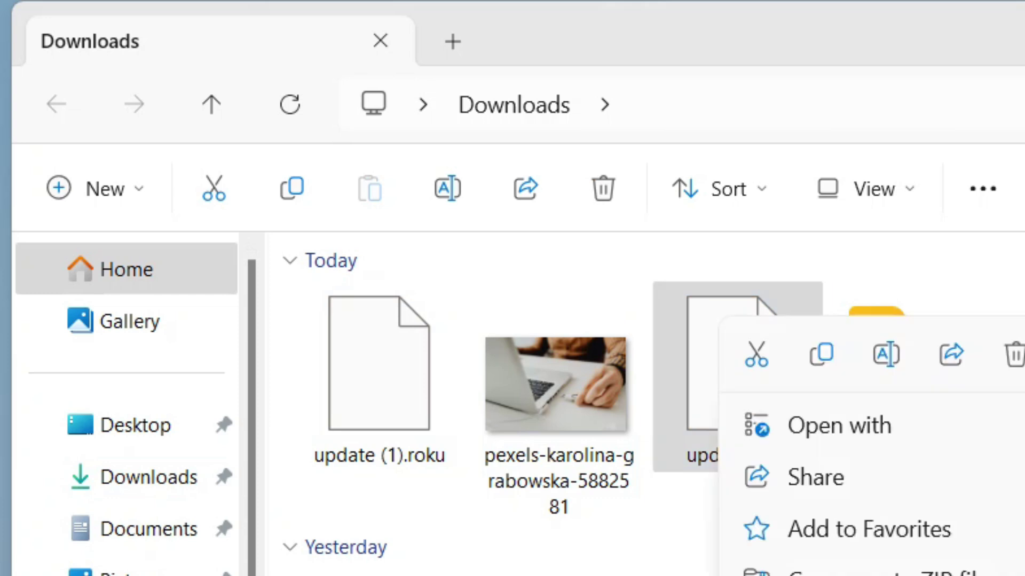
key("Right")
key("Left")
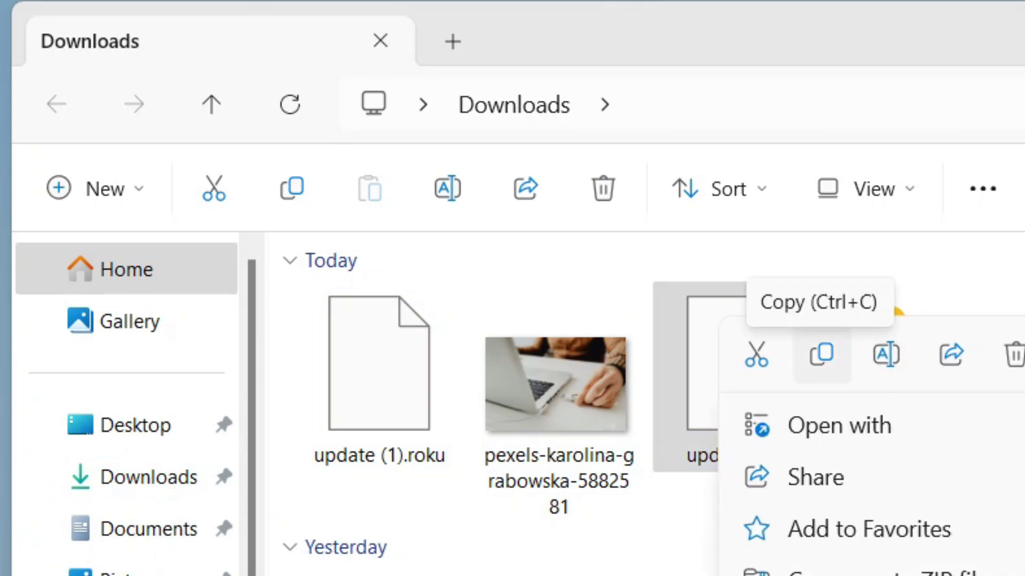
key("Return")
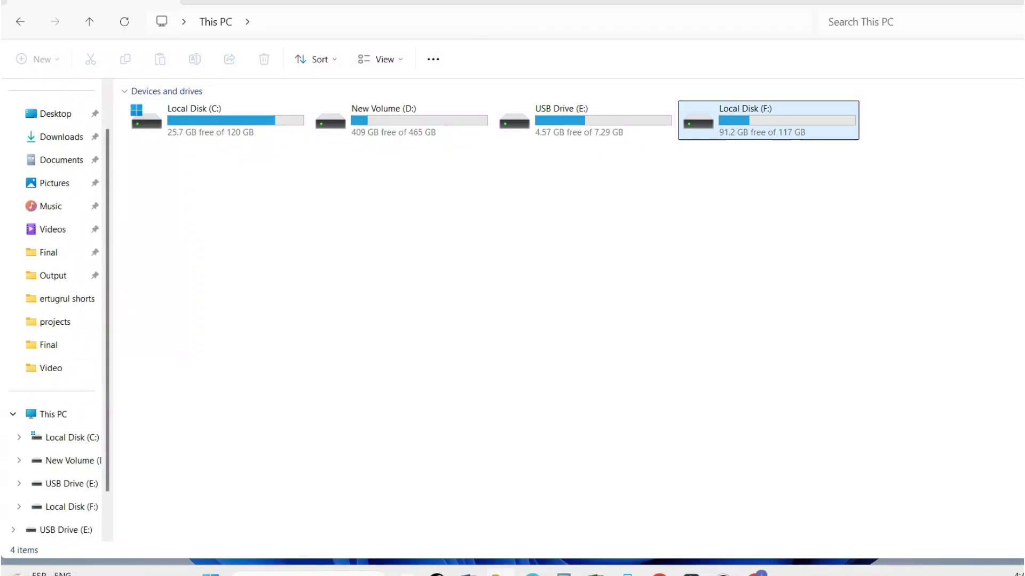
Open Local Disk (F:) and paste the copied update file there.
key("Return")
right_click(183, 188)
left_click(197, 201)
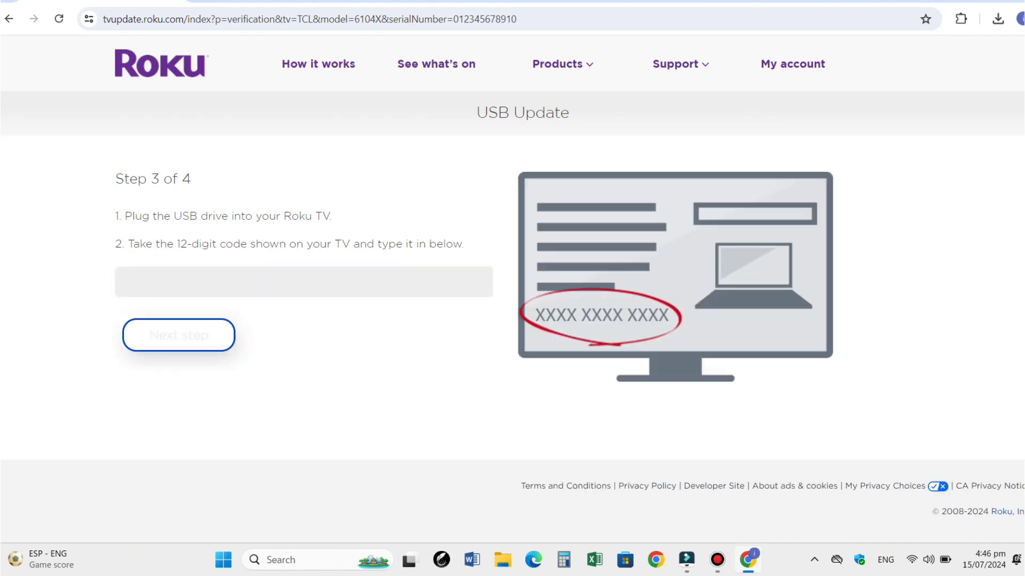
Return to the Roku update page in the browser, enter the 12-digit code shown on the TV and submit it.
left_click(298, 281)
type("0")
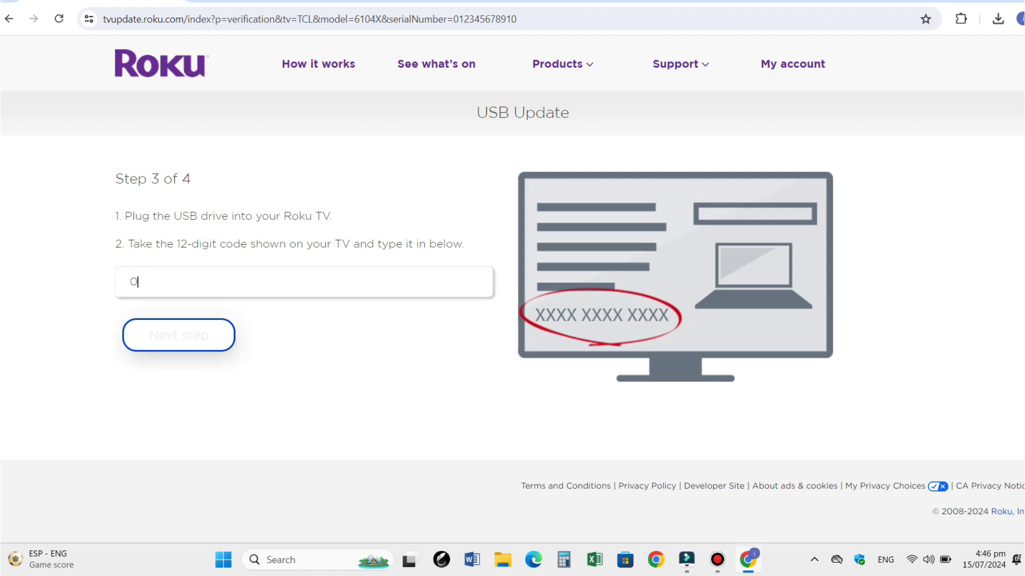
type("12345678910")
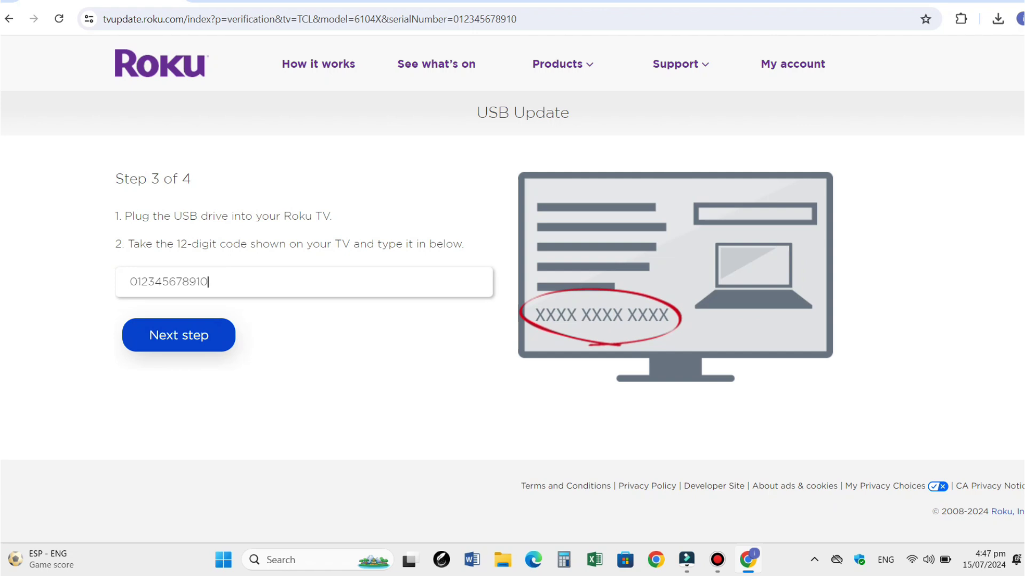
left_click(180, 339)
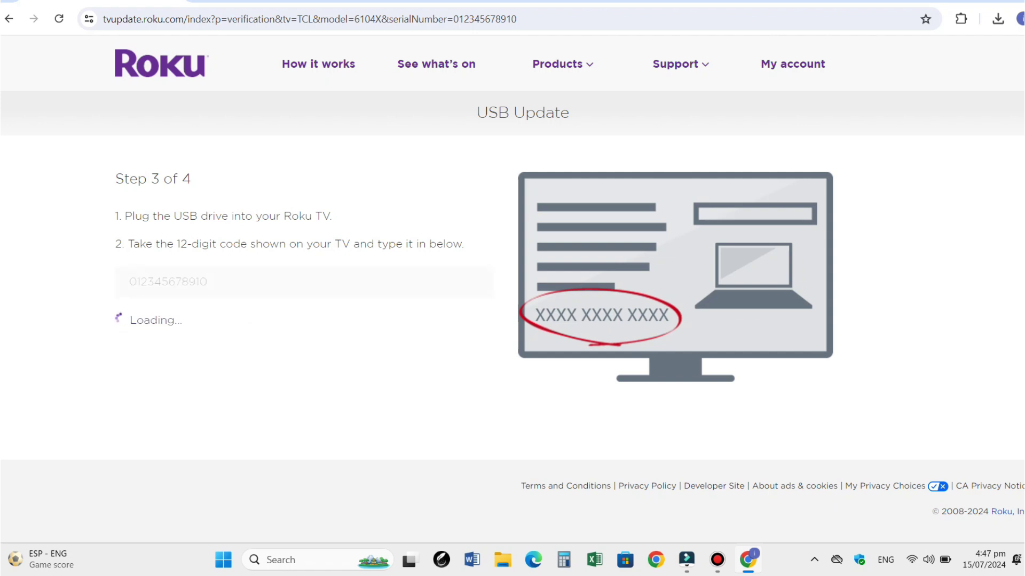